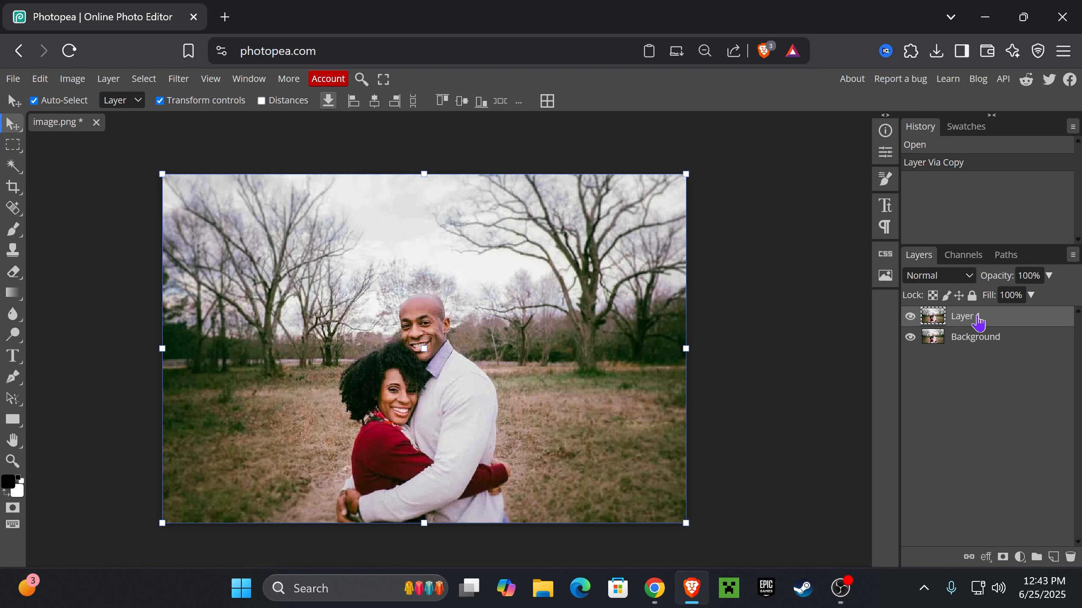
Duplicate the Background layer and delete the copy
drag(988, 346, 1053, 557)
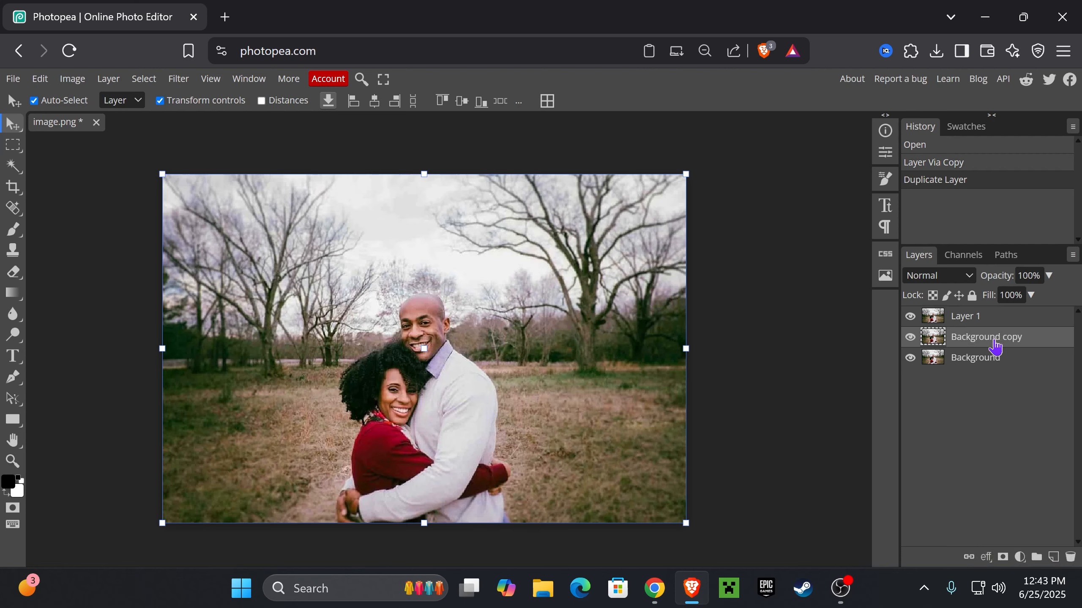
drag(991, 343, 1070, 557)
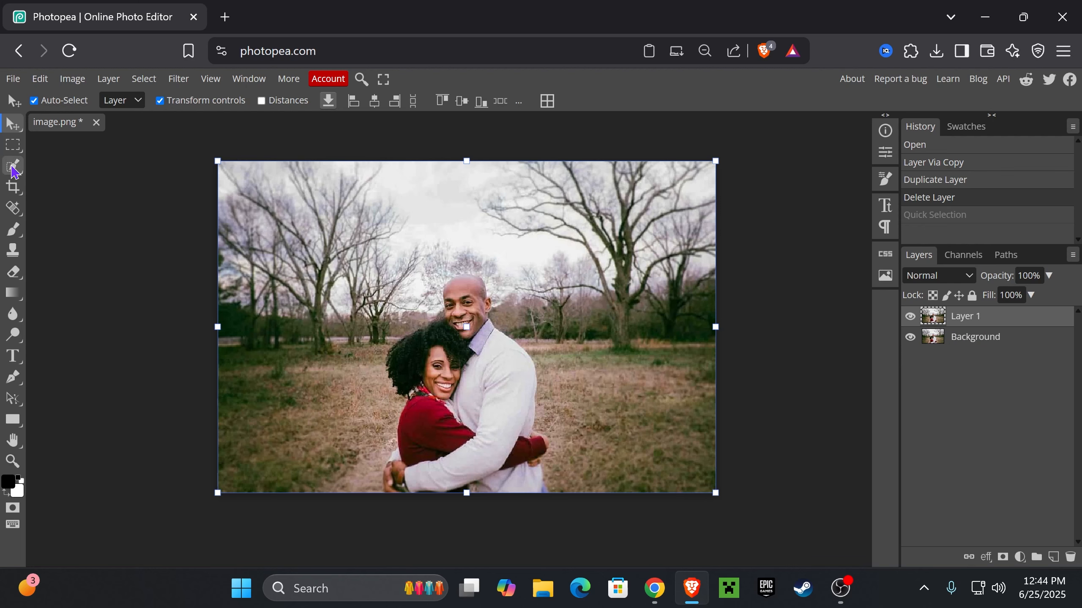
Activate the Lasso Select tool for outlining the couple on Layer 1
key(l)
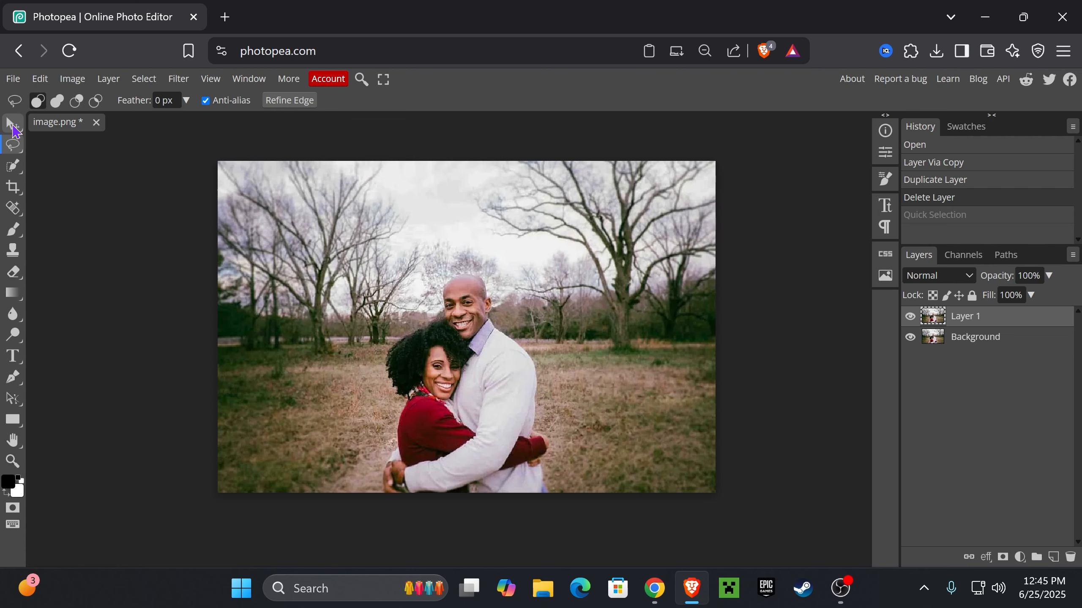
click(13, 146)
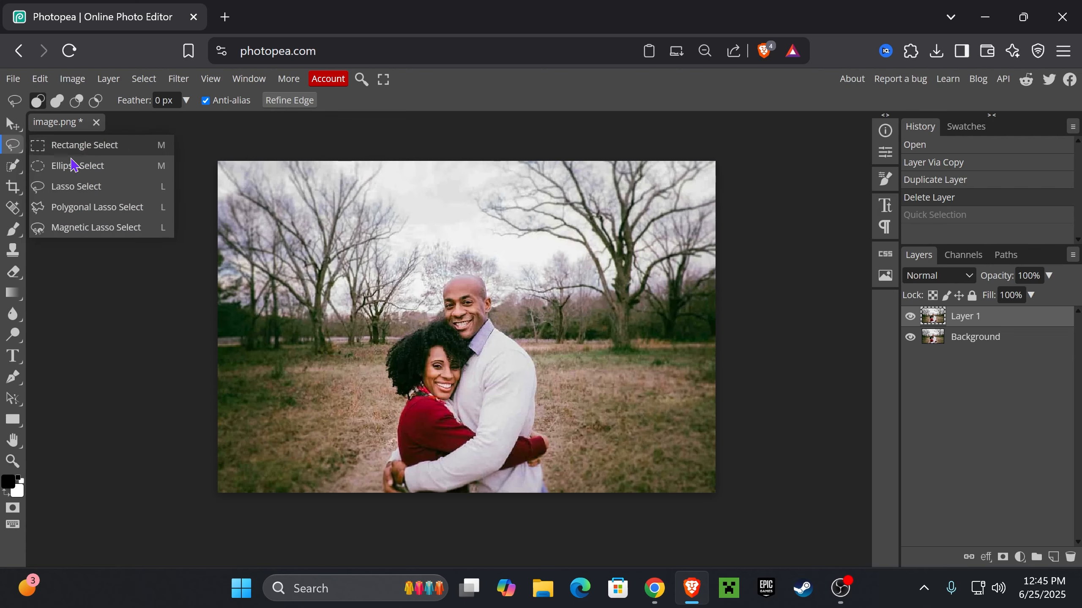
click(88, 190)
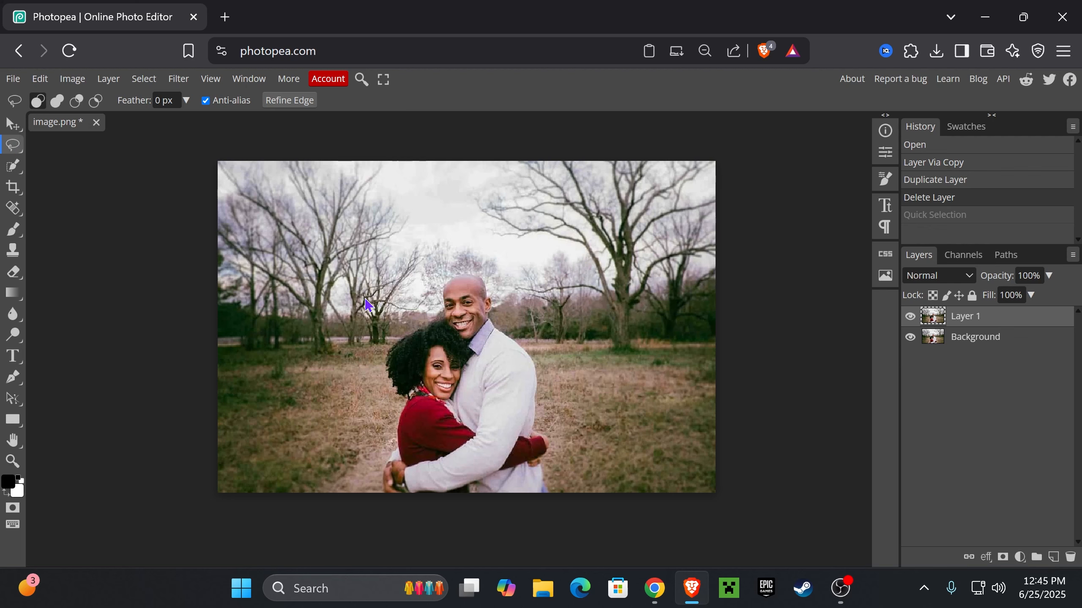
click(12, 461)
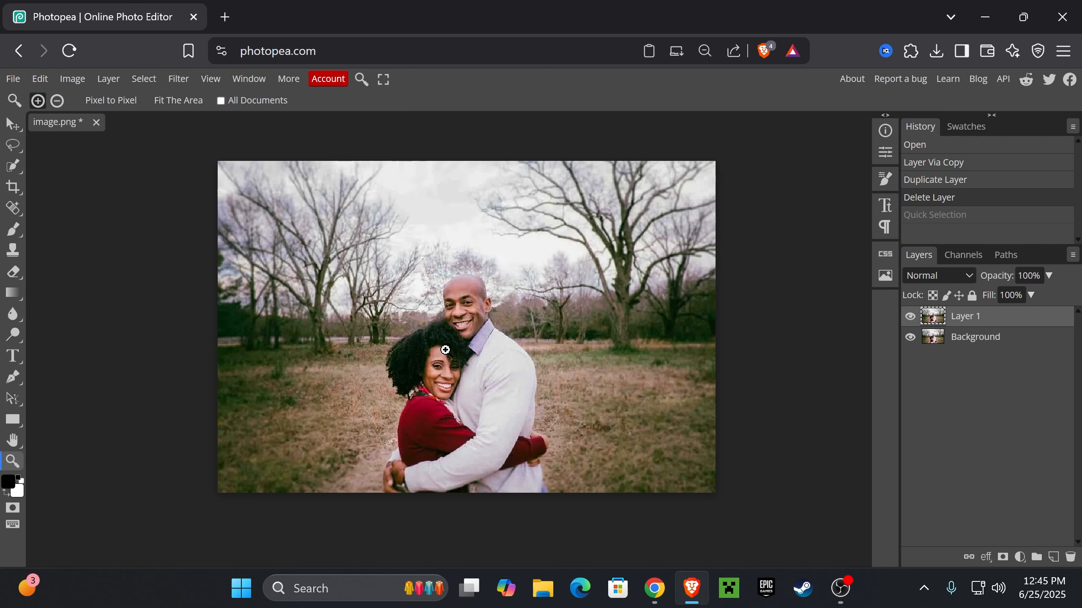
click(445, 350)
click(13, 125)
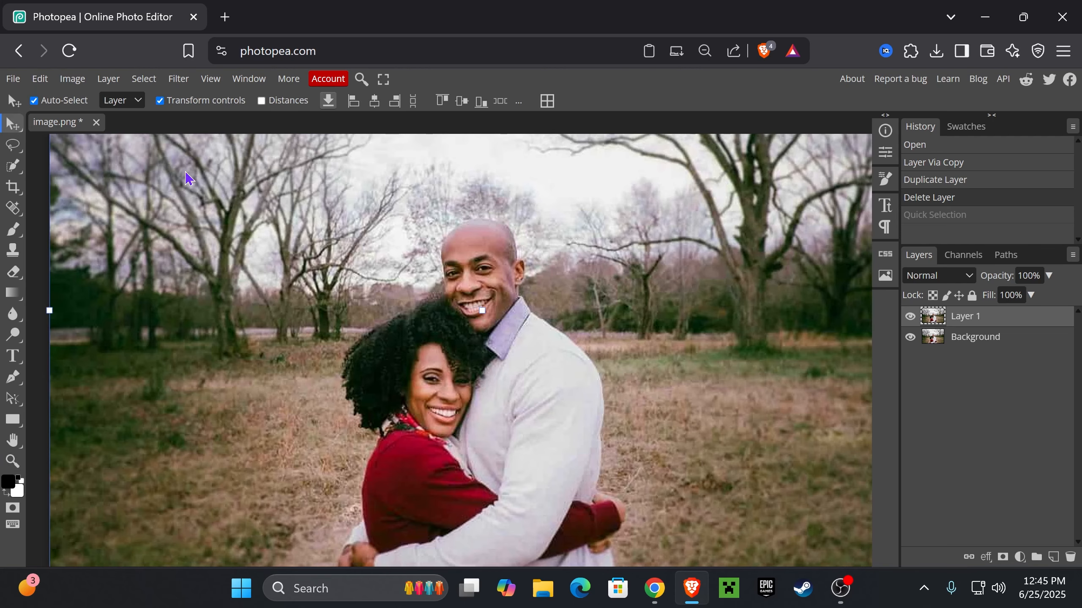
click(21, 147)
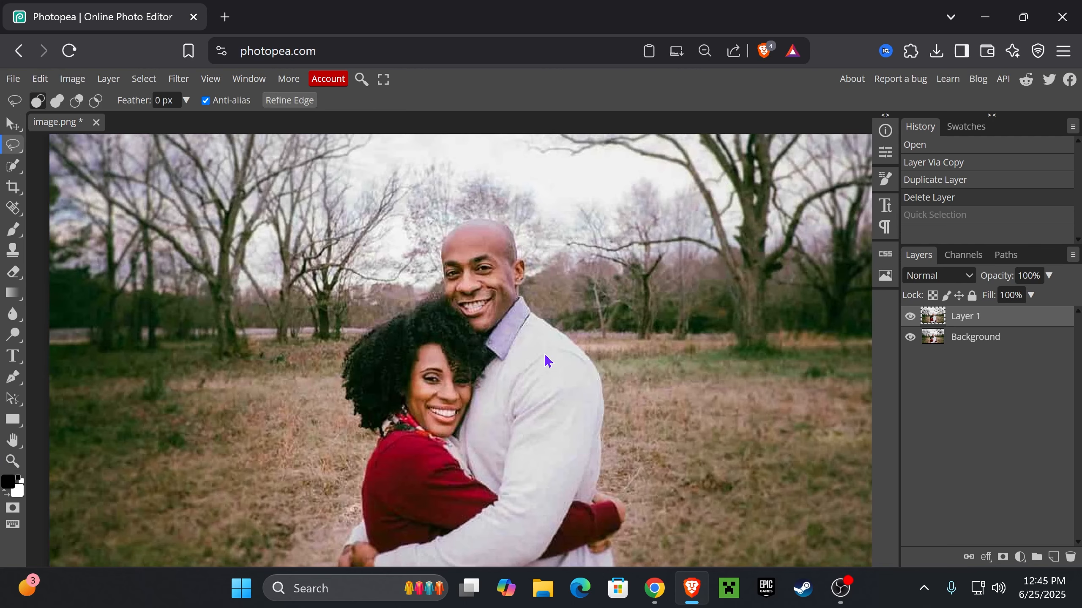
Examine the couple's outline at different magnifications, from the man's head down to their arms and hands
scroll(539, 280, down, 5)
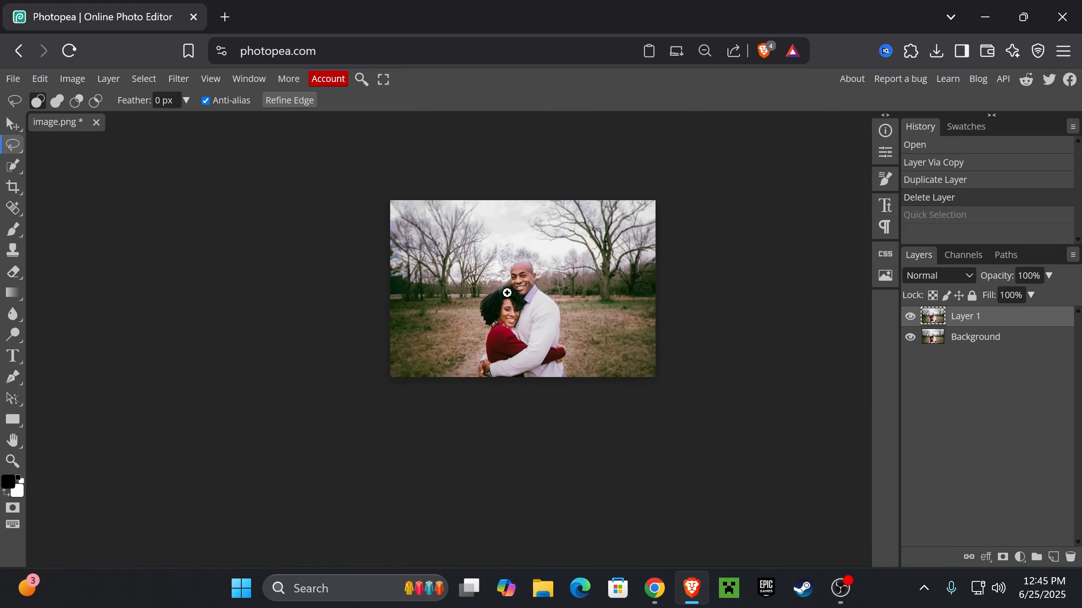
scroll(528, 289, up, 3)
scroll(527, 290, up, 2)
scroll(527, 289, down, 3)
scroll(527, 289, up, 3)
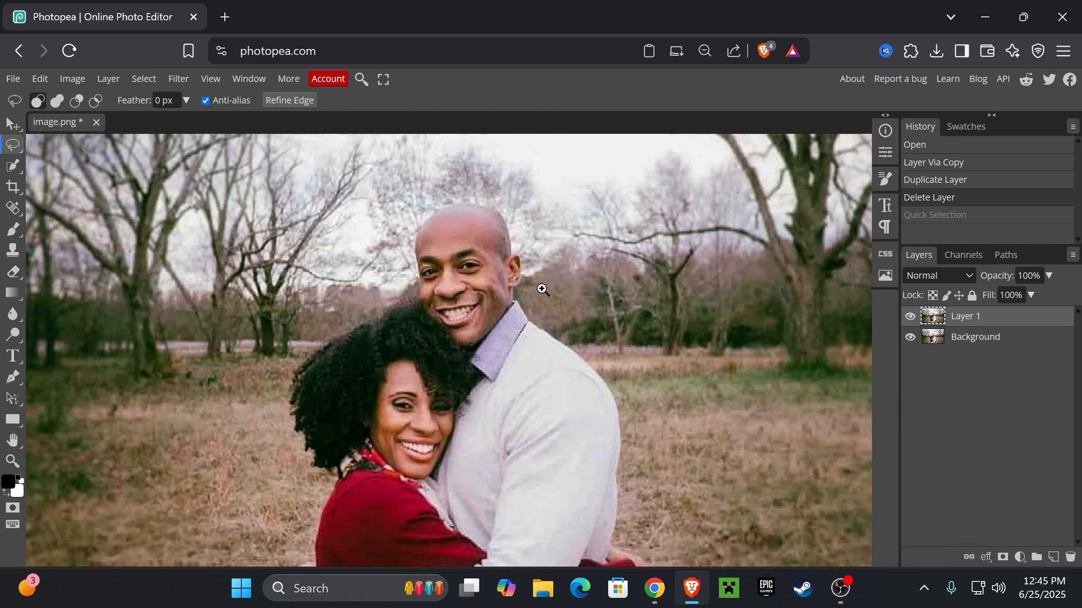
scroll(524, 287, down, 4)
scroll(523, 287, up, 3)
scroll(550, 285, down, 3)
scroll(551, 285, up, 3)
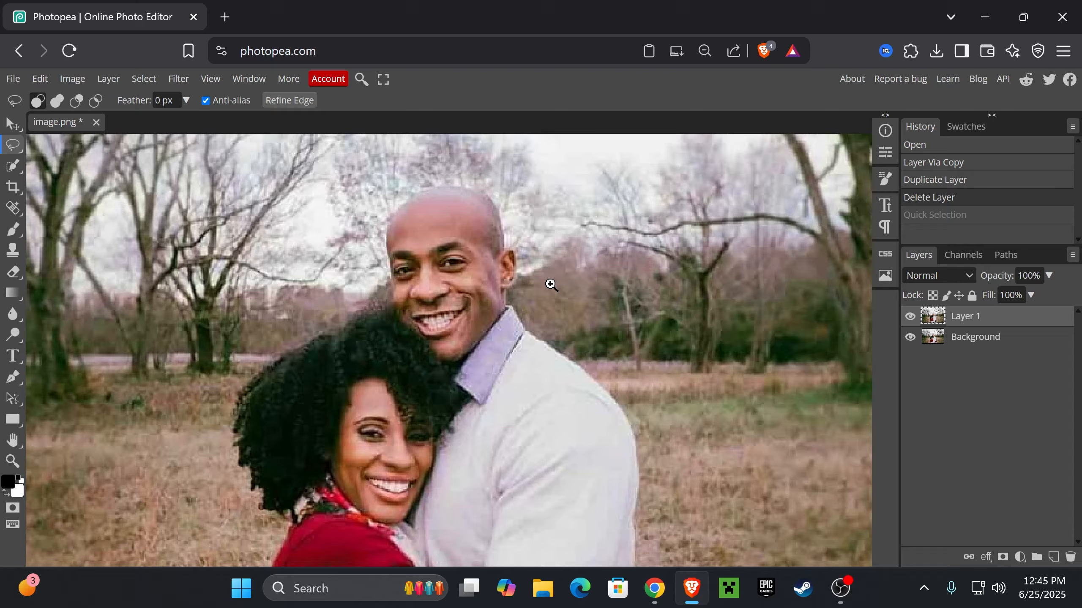
scroll(549, 285, down, 3)
scroll(549, 286, up, 4)
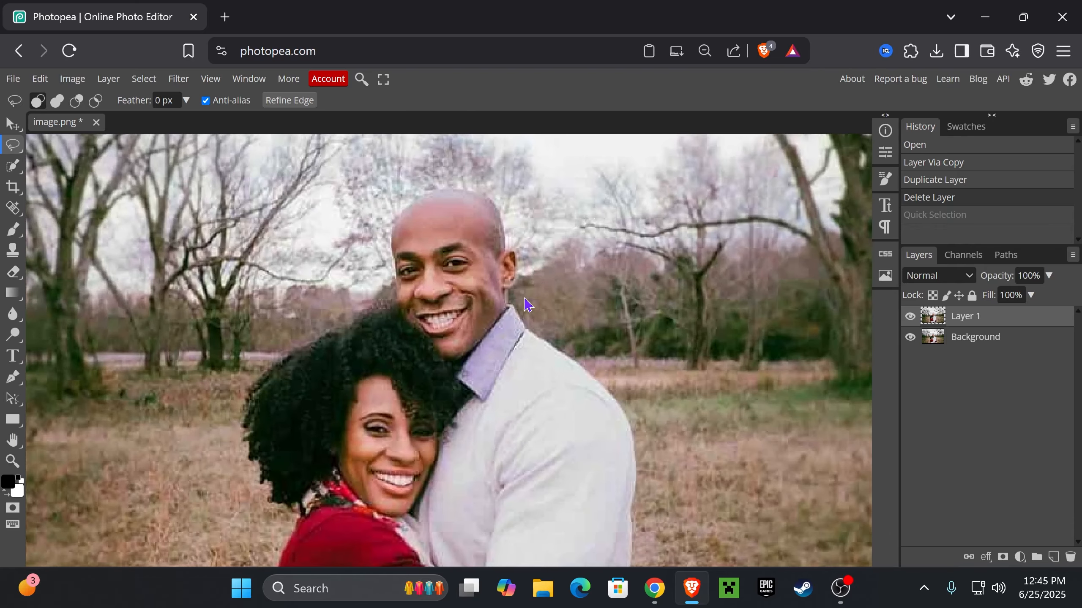
scroll(562, 326, down, 8)
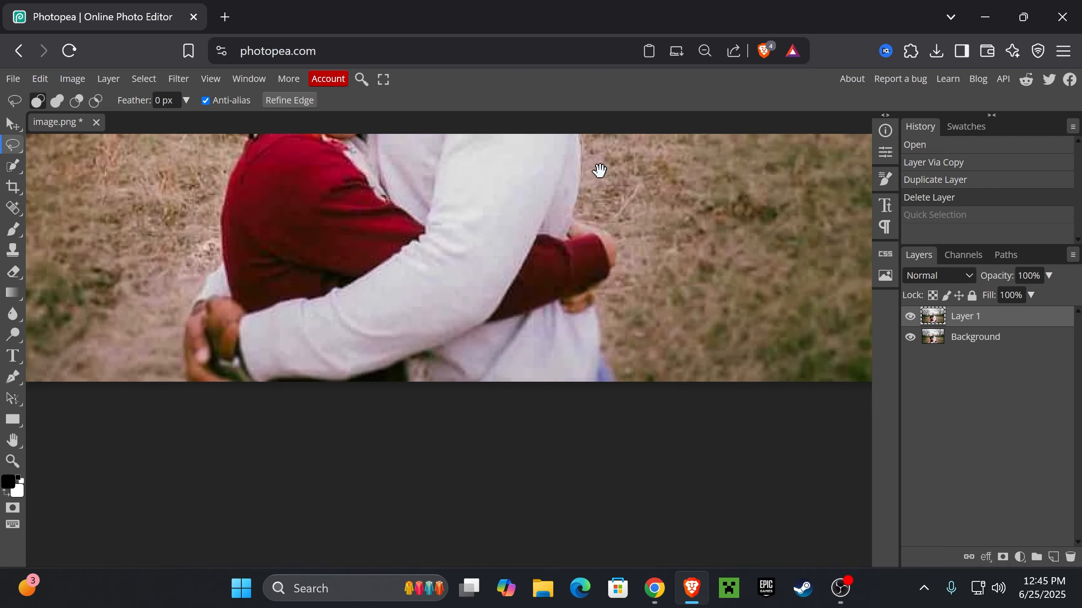
scroll(599, 169, up, 3)
scroll(609, 313, down, 3)
drag(533, 272, 503, 376)
scroll(508, 383, up, 2)
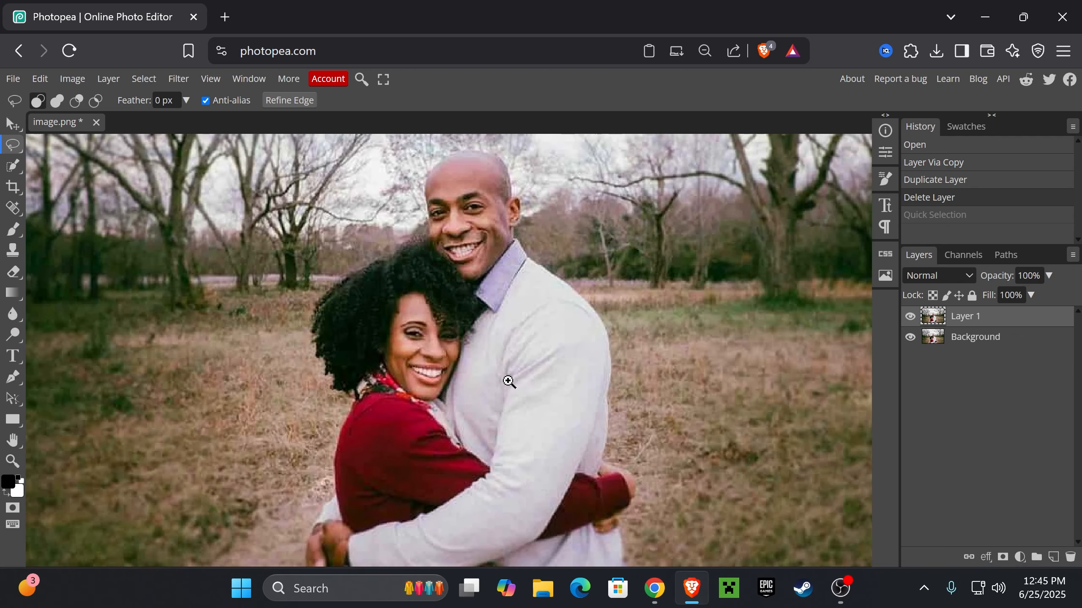
scroll(522, 344, down, 1)
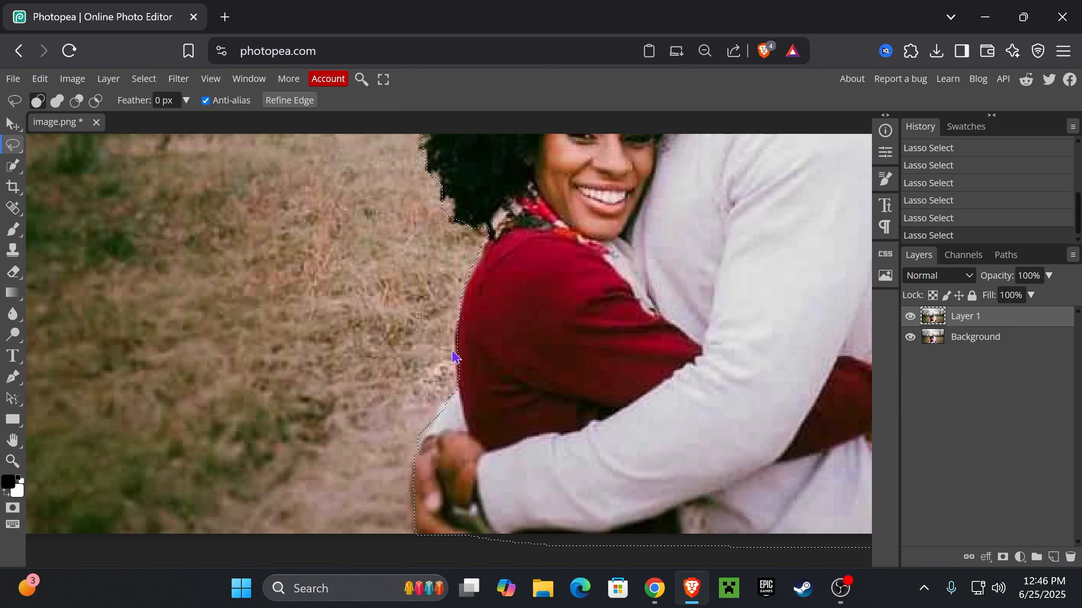
Refine the lasso selection along the woman's back and hair, subtracting surplus background and adding missed parts of the couple
key(alt)
mouse_move(457, 397)
mouse_down()
mouse_move(423, 386)
mouse_move(428, 369)
mouse_up()
key(space)
drag(515, 294, 496, 360)
key(shift)
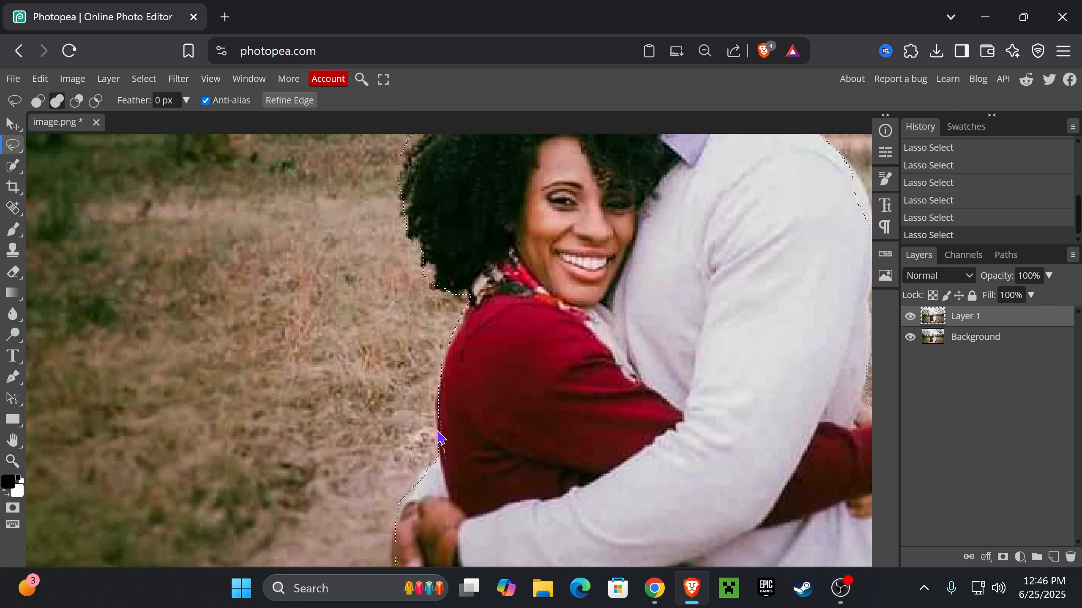
mouse_move(437, 410)
mouse_down()
mouse_move(441, 387)
mouse_move(489, 424)
mouse_up()
key(space)
drag(487, 335, 481, 359)
key(alt)
mouse_move(428, 407)
mouse_down()
mouse_move(463, 316)
mouse_move(425, 360)
mouse_up()
key(space)
drag(476, 291, 480, 319)
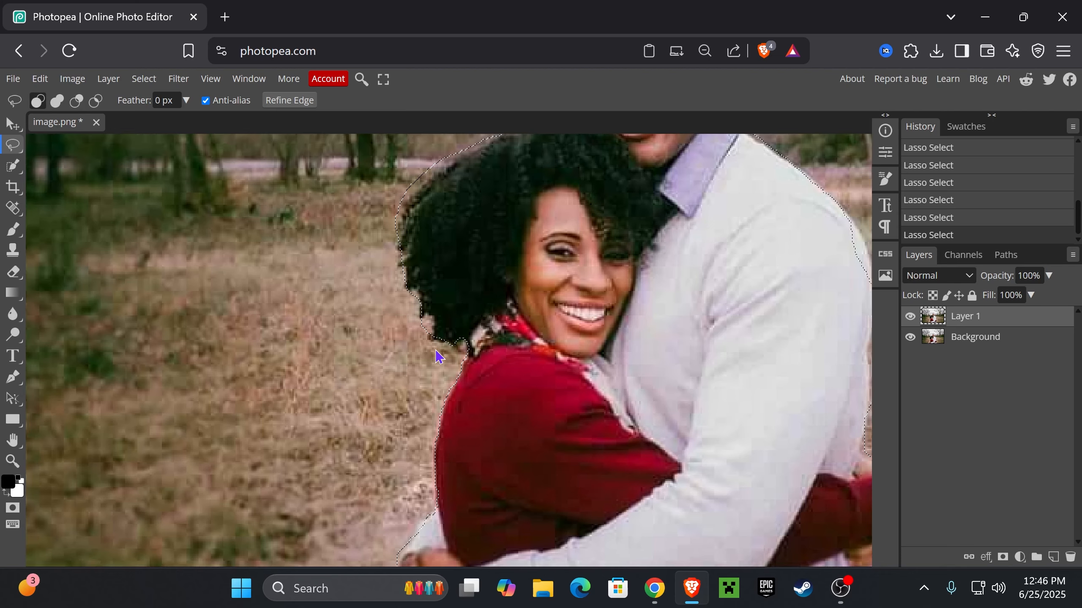
key(alt)
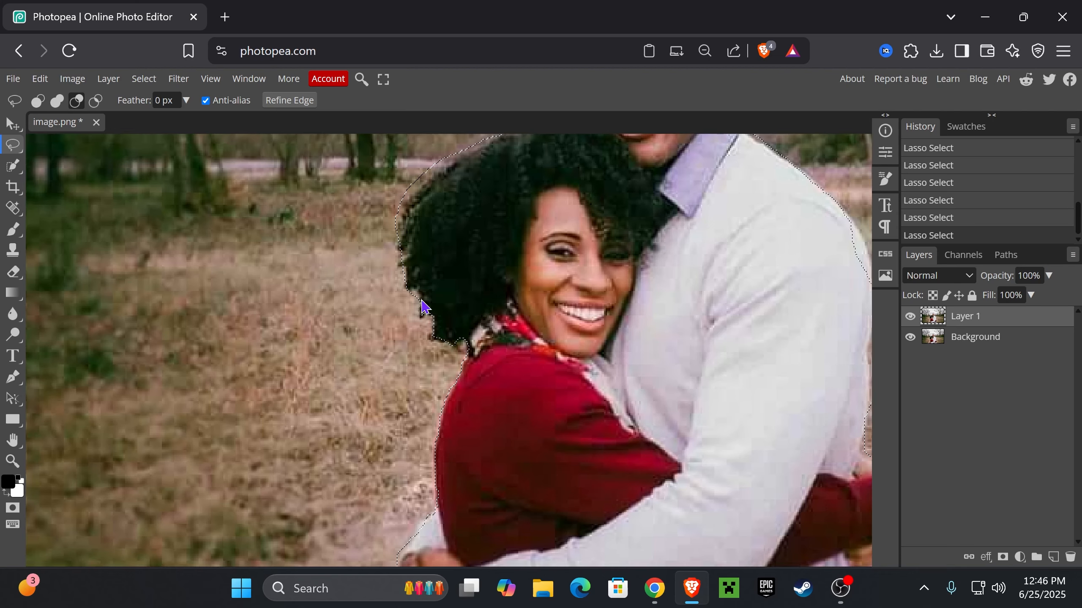
key(ctrl+0)
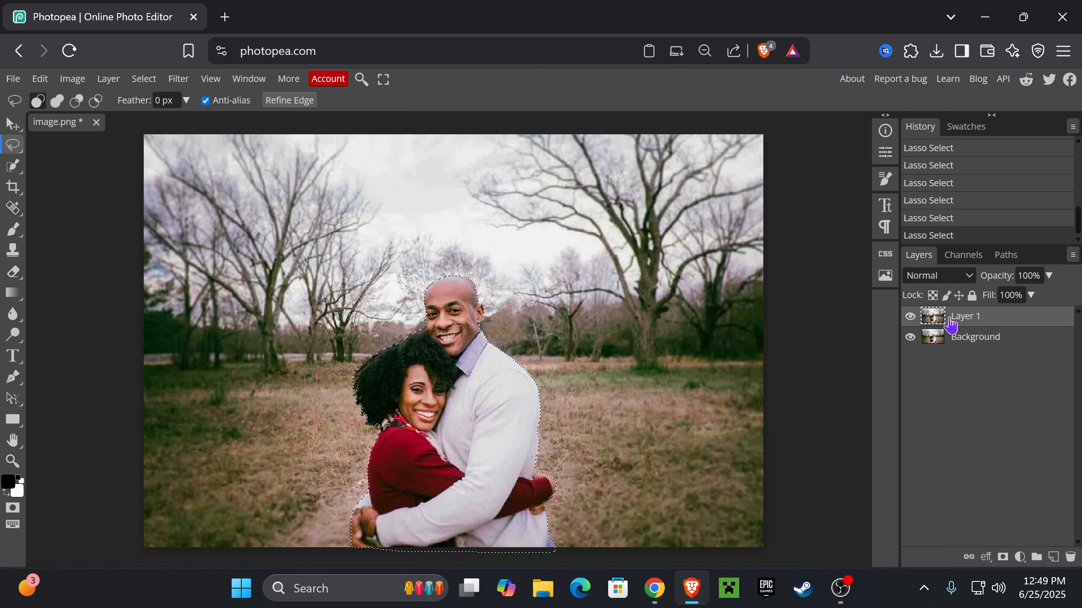
Invert the selection so it covers the background and add it to Layer 1 as a raster mask
click(158, 84)
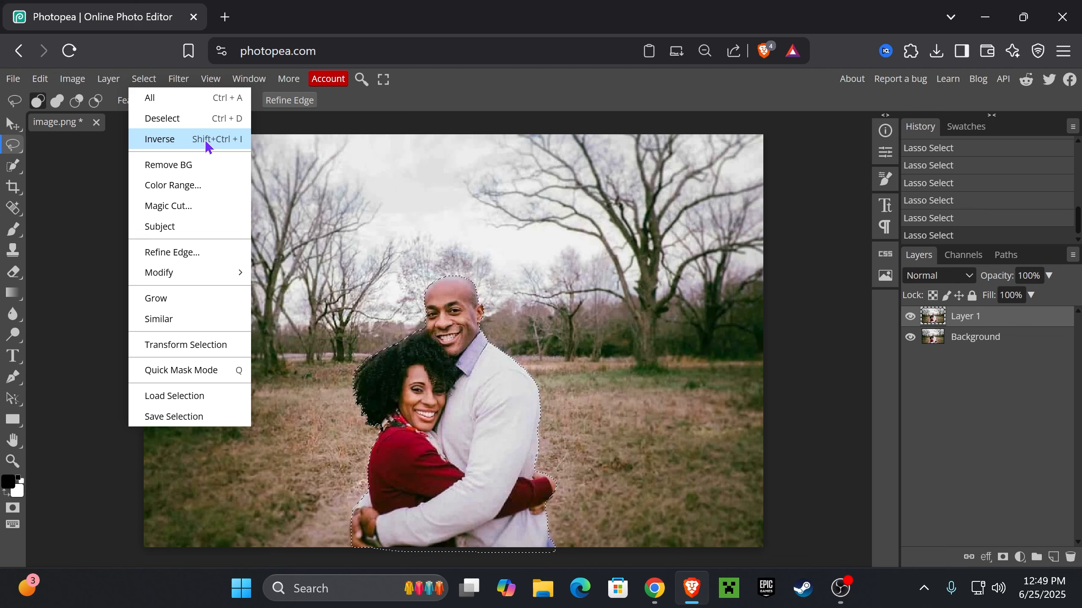
click(173, 146)
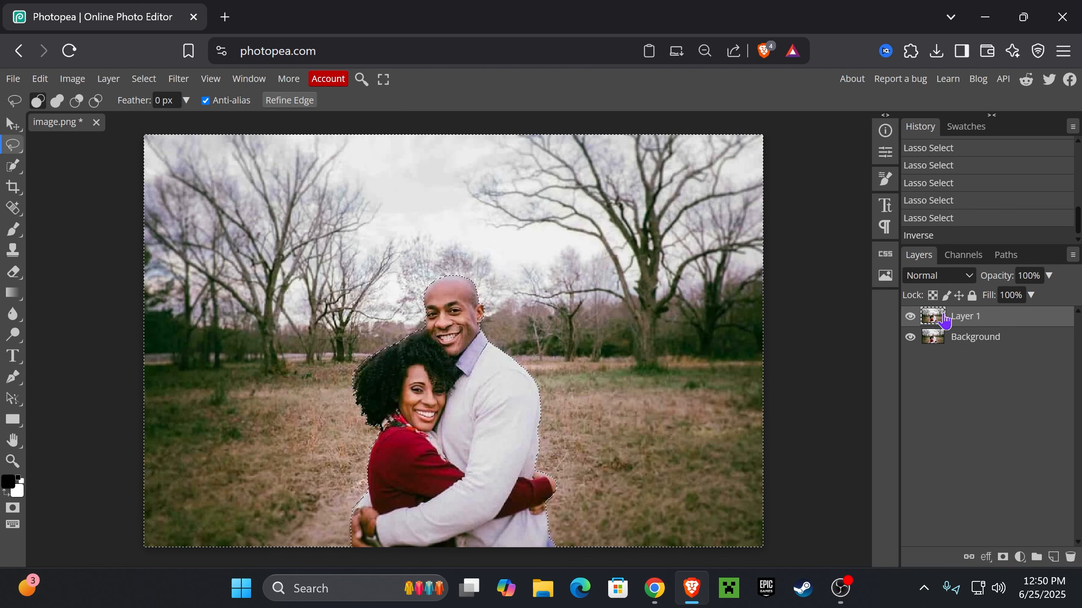
click(1003, 558)
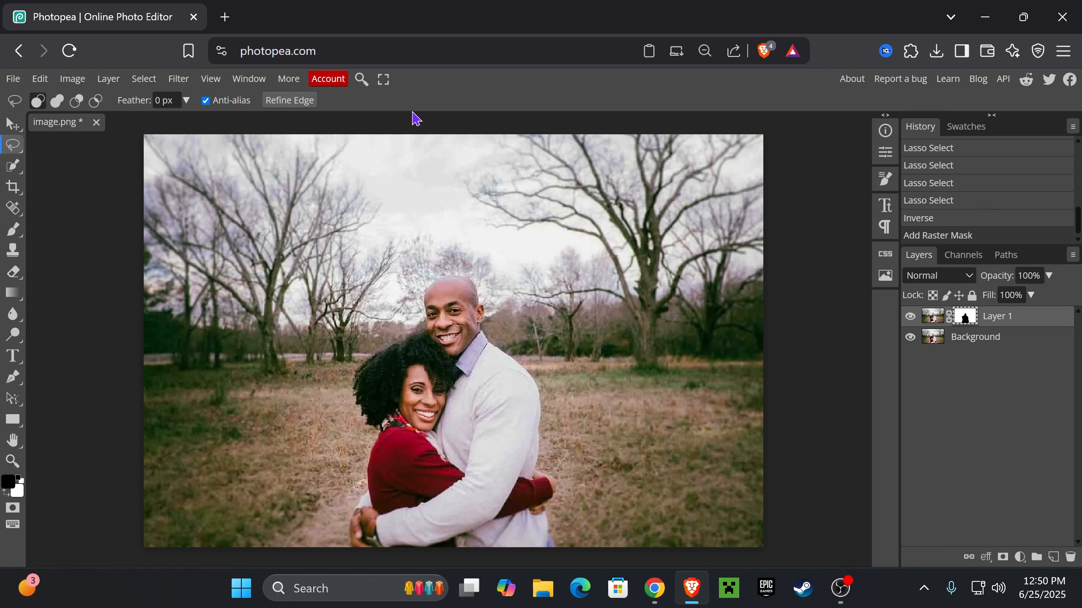
Apply a Gaussian Blur with a 3.9 px radius to the image of Layer 1, not its mask
click(933, 321)
click(179, 80)
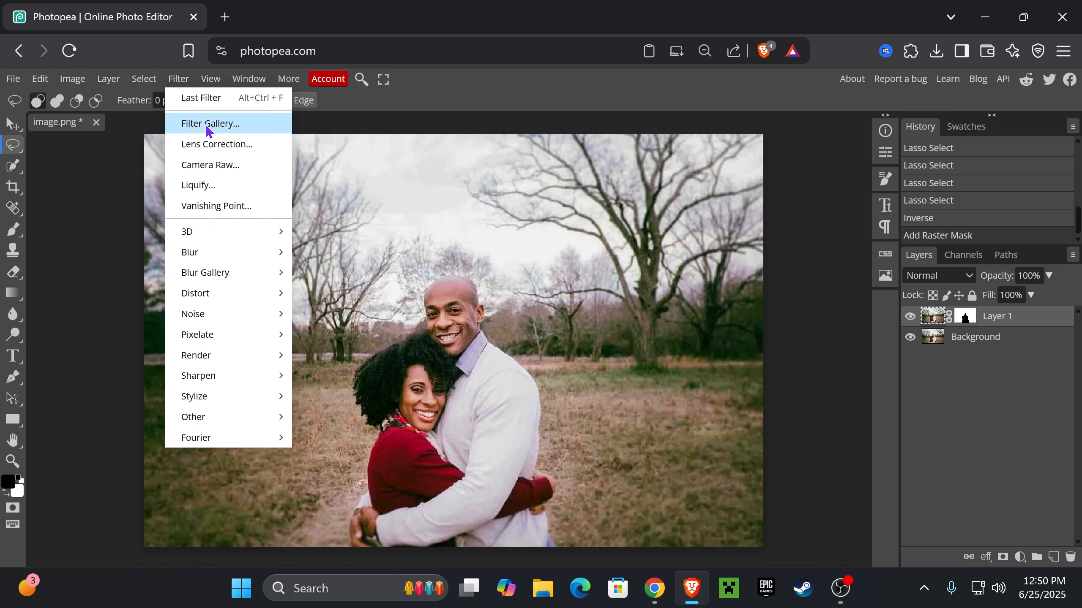
mouse_move(195, 253)
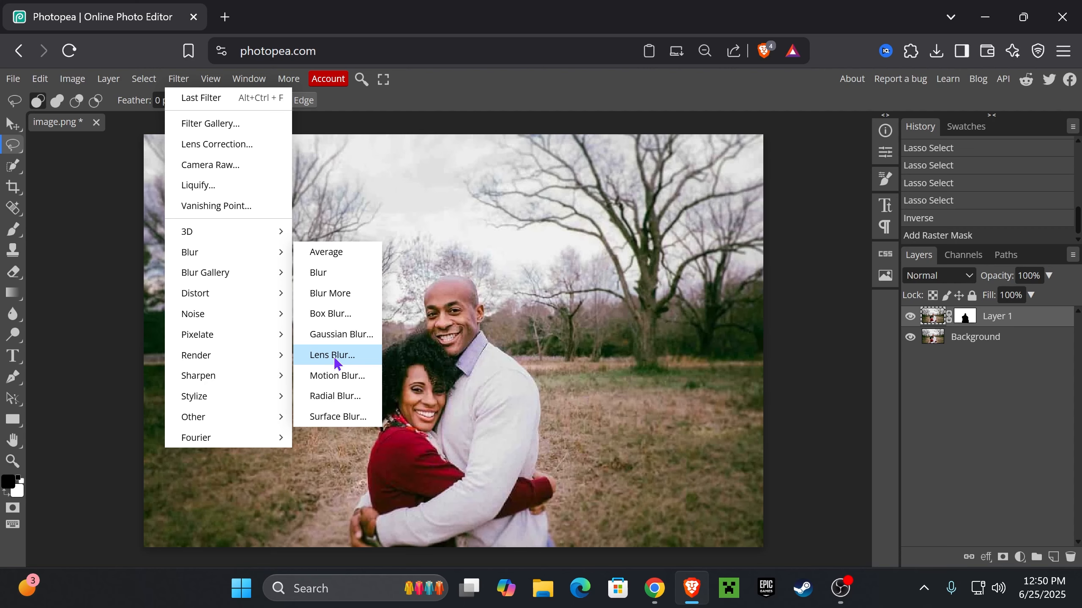
click(345, 339)
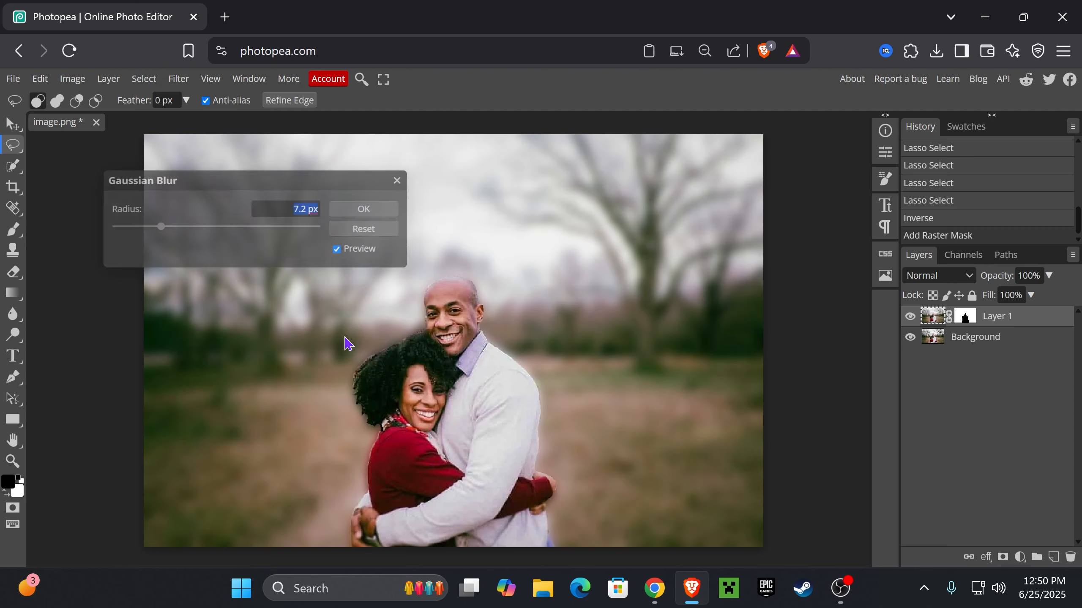
drag(338, 176, 874, 181)
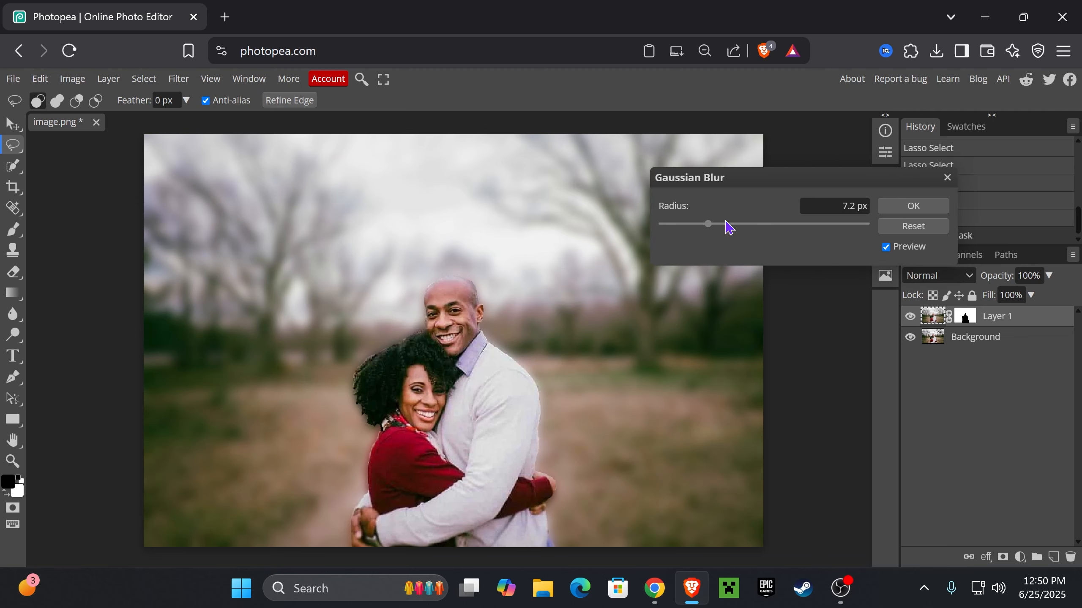
mouse_move(707, 234)
mouse_down()
mouse_move(683, 233)
mouse_move(702, 229)
mouse_up()
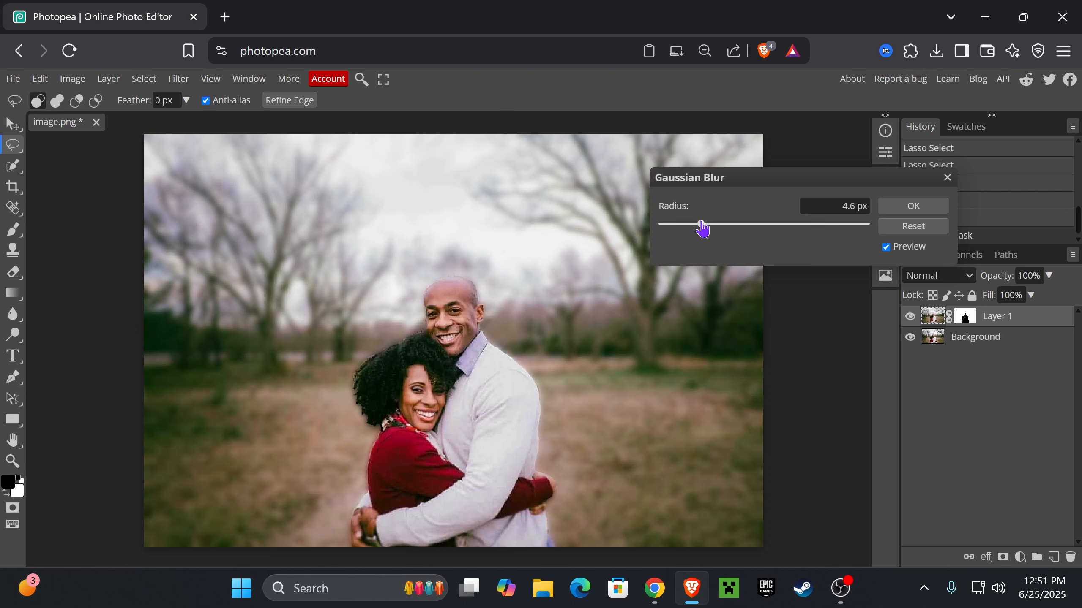
mouse_move(702, 229)
mouse_down()
mouse_move(689, 230)
mouse_move(700, 230)
mouse_up()
click(913, 206)
scroll(579, 285, down, 1)
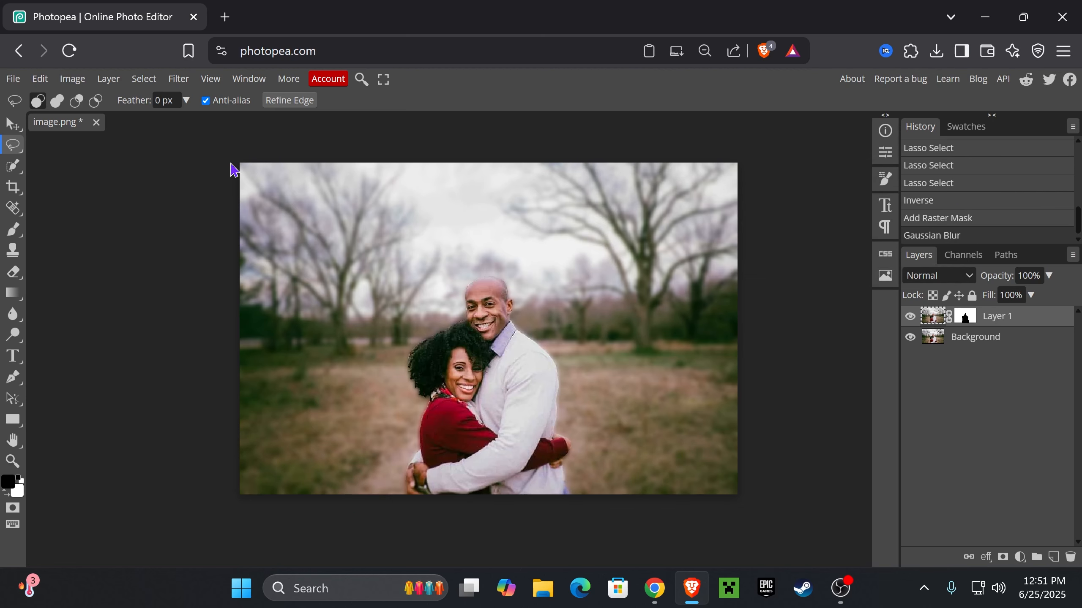
Set up a JPG export of the image named "blur background" with quality at 100%
click(13, 79)
mouse_move(74, 279)
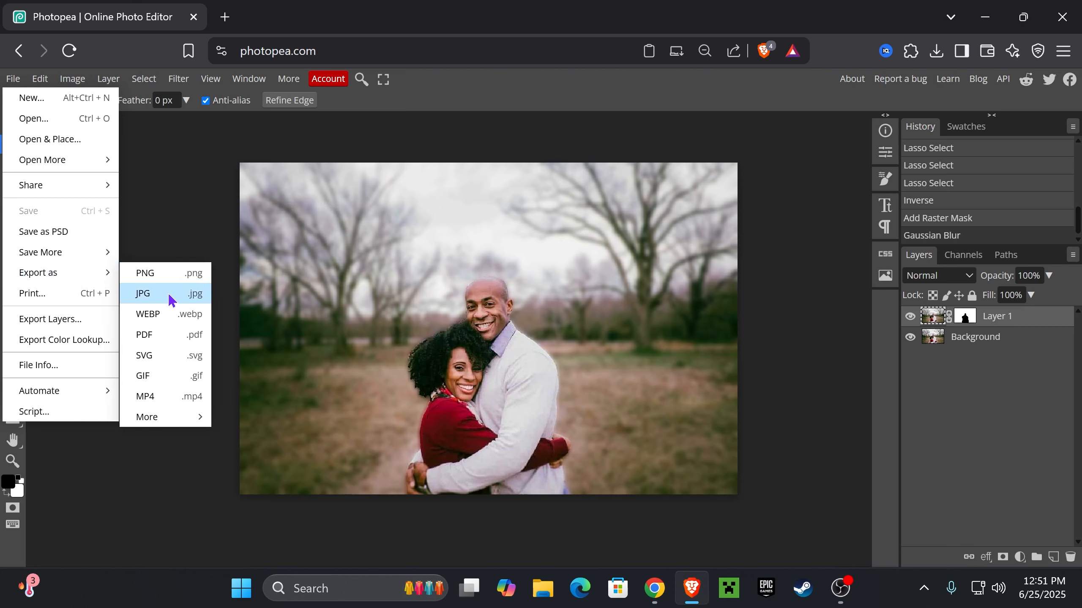
click(152, 300)
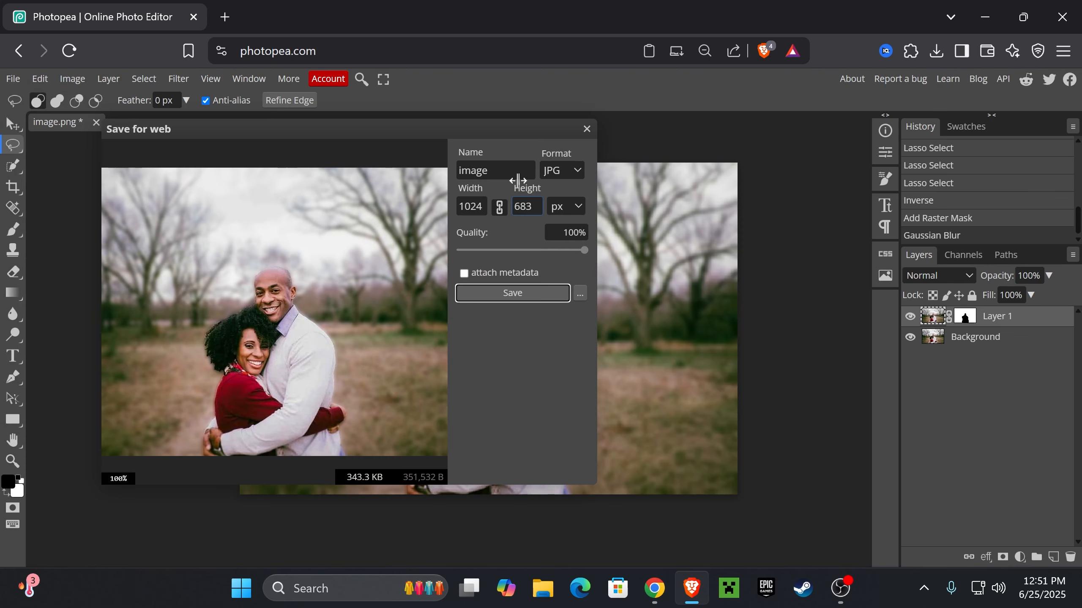
double_click(510, 170)
text(blur)
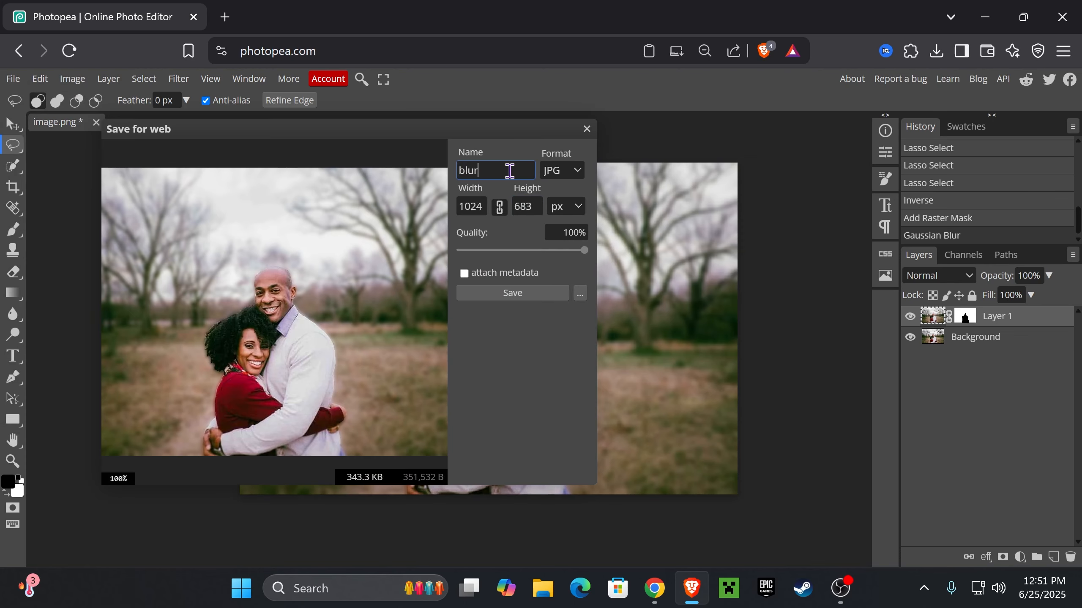
text( background)
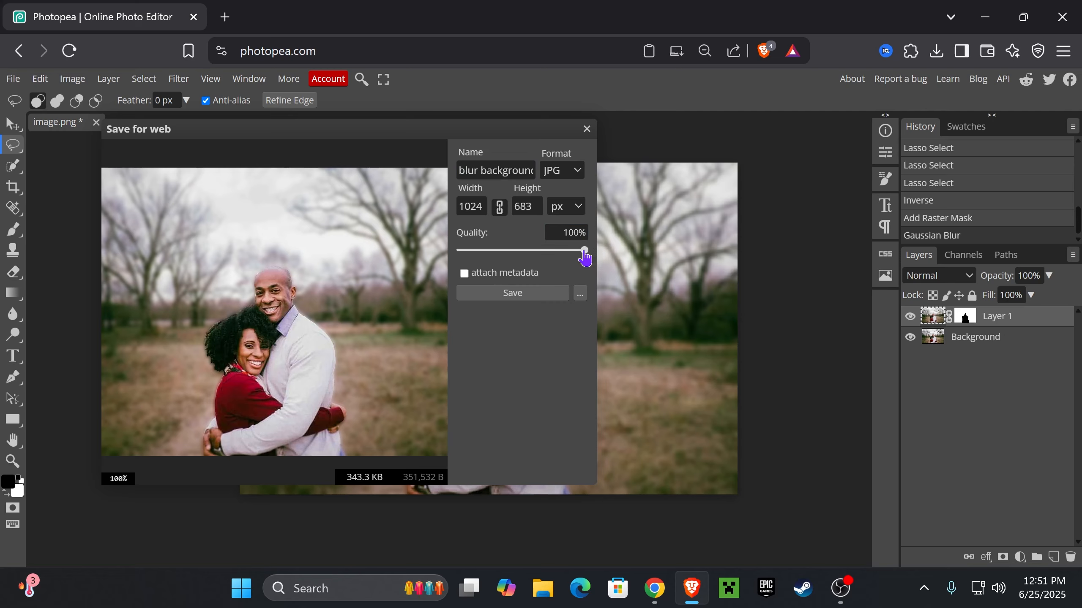
mouse_move(583, 250)
mouse_down()
mouse_move(562, 252)
mouse_move(594, 252)
mouse_up()
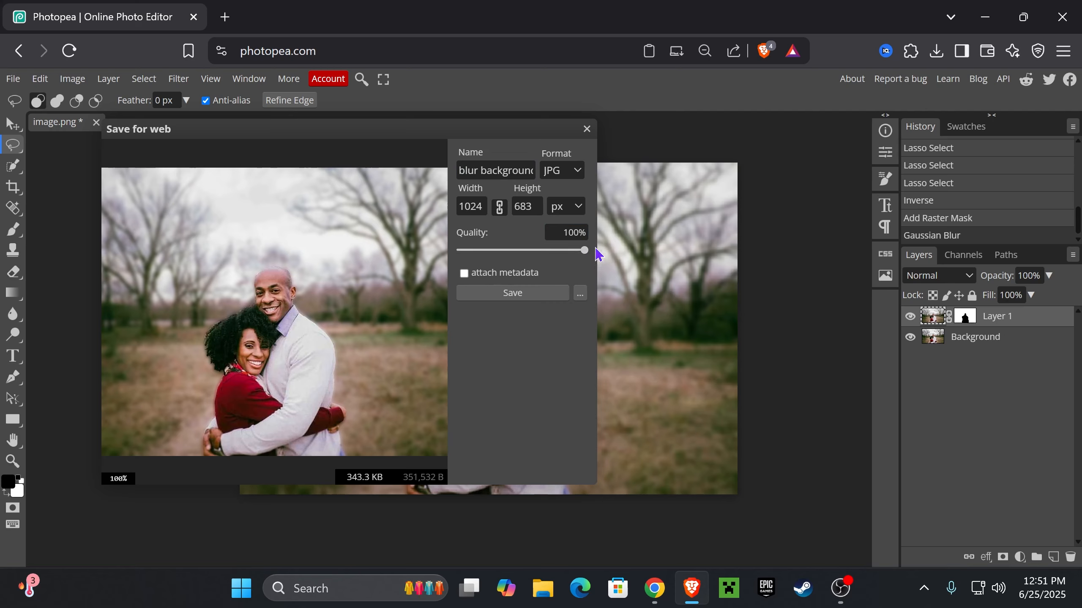
Save blur background.jpg in the Downloads folder and inspect the exported photo in the image viewer
click(539, 297)
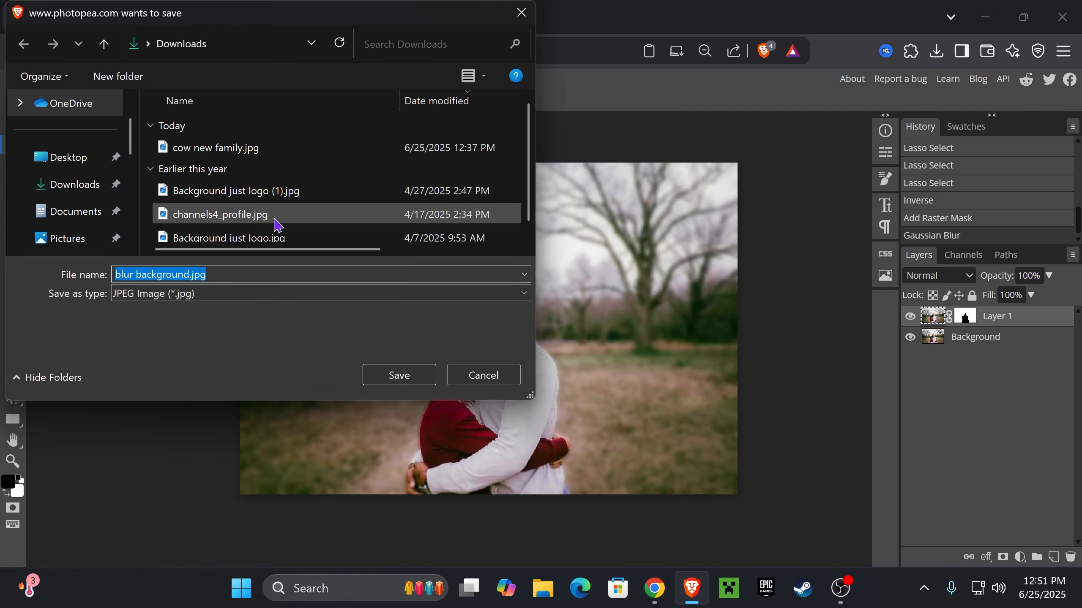
click(399, 375)
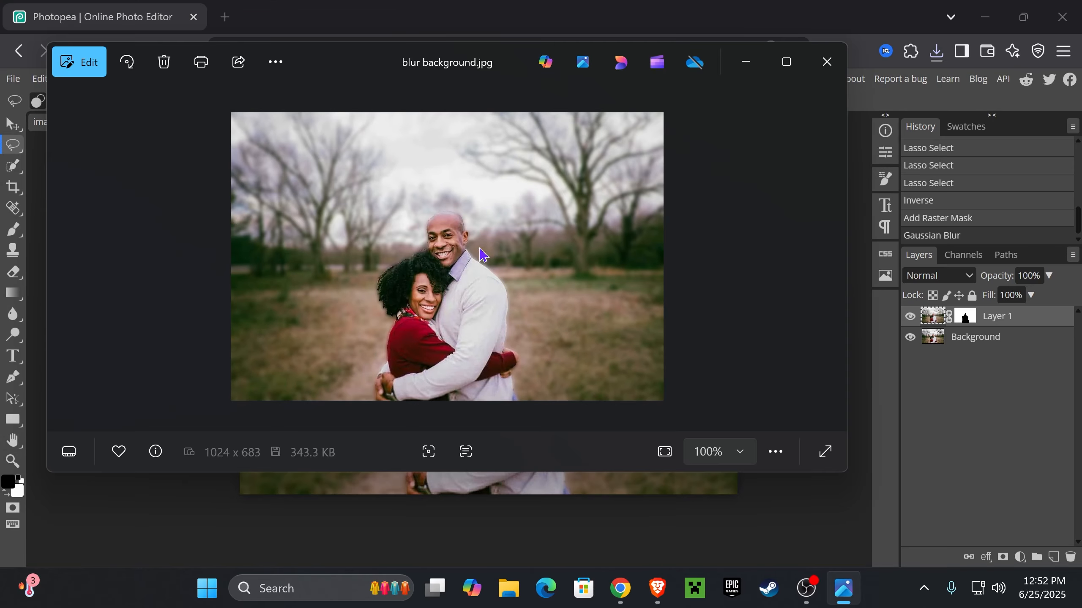
scroll(451, 258, up, 1)
scroll(507, 235, down, 3)
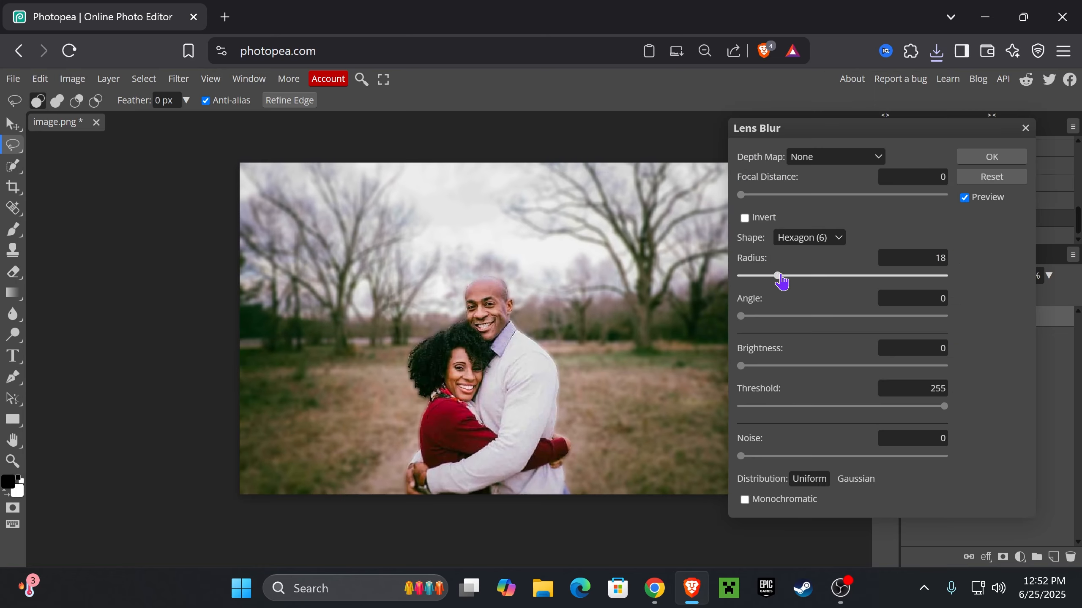
Apply a Lens Blur to Layer 1's background with focal distance 23, radius 12, angle 43 and brightness 11
drag(775, 276, 765, 277)
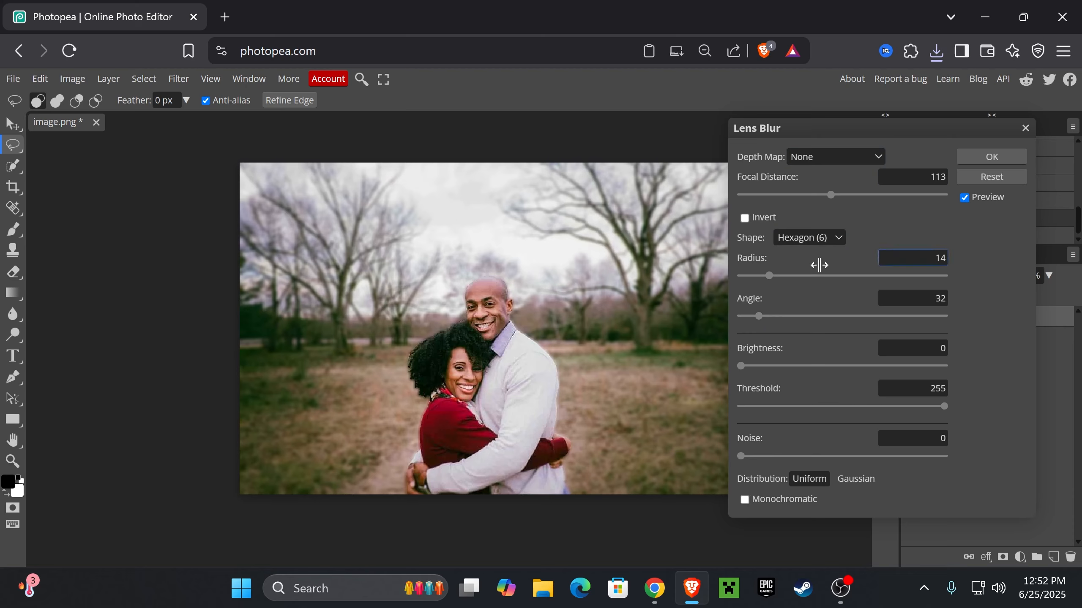
mouse_move(751, 365)
mouse_down()
mouse_move(779, 366)
mouse_move(763, 366)
mouse_up()
mouse_move(769, 276)
mouse_down()
mouse_move(791, 276)
mouse_move(775, 276)
mouse_up()
mouse_move(759, 316)
mouse_down()
mouse_move(780, 316)
mouse_move(765, 315)
mouse_up()
drag(830, 194, 759, 195)
drag(775, 276, 765, 276)
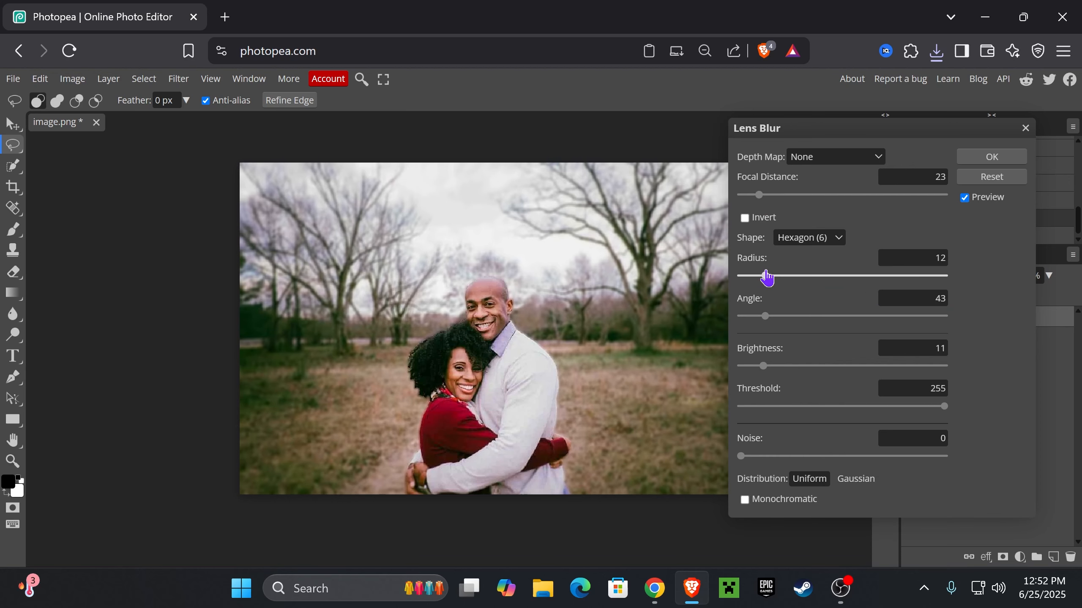
click(991, 156)
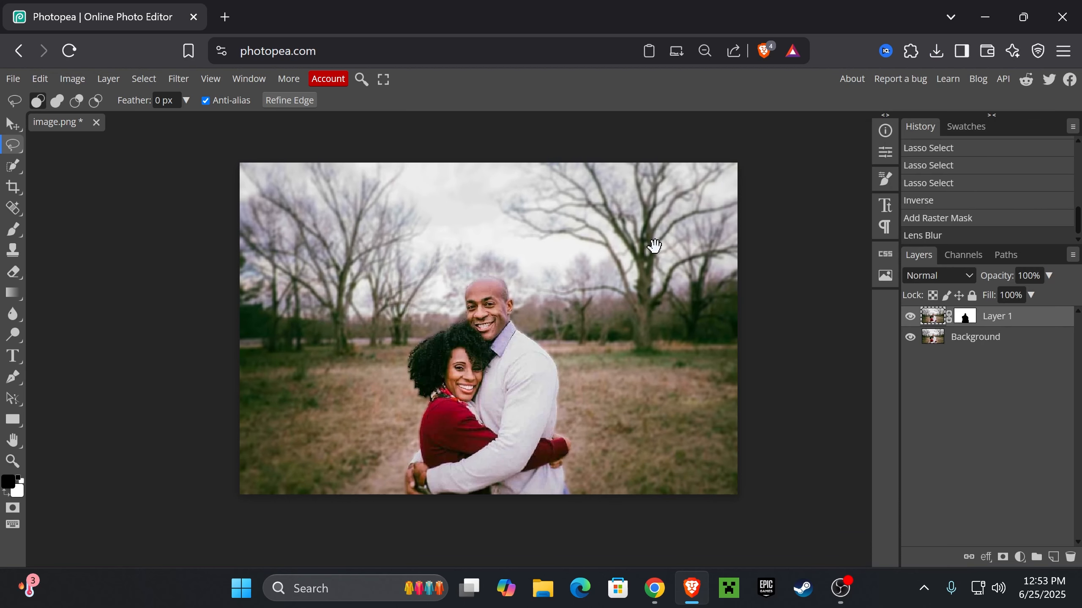
drag(654, 246, 649, 250)
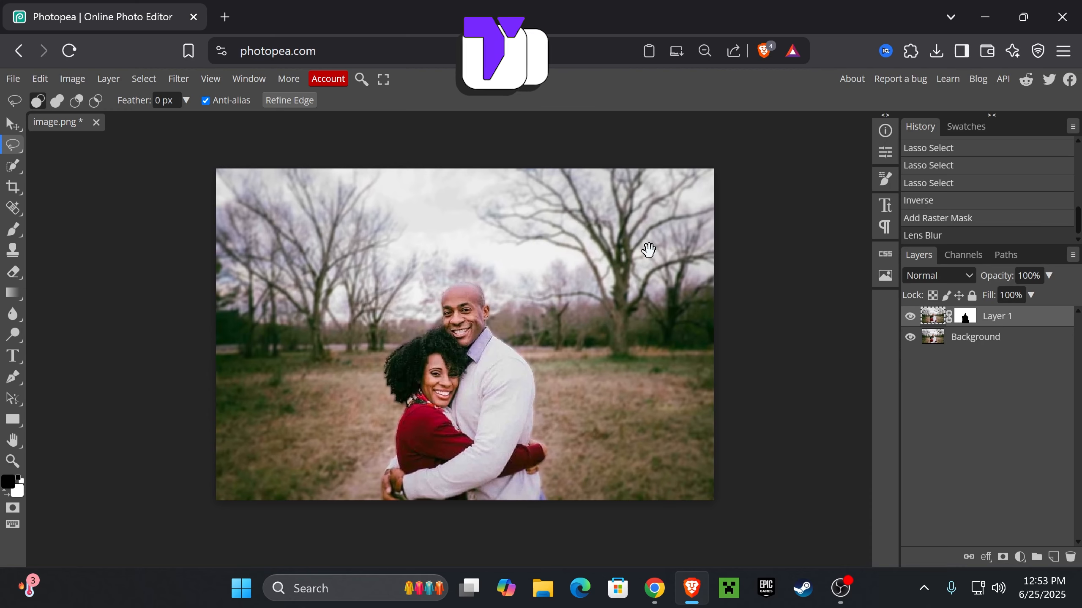